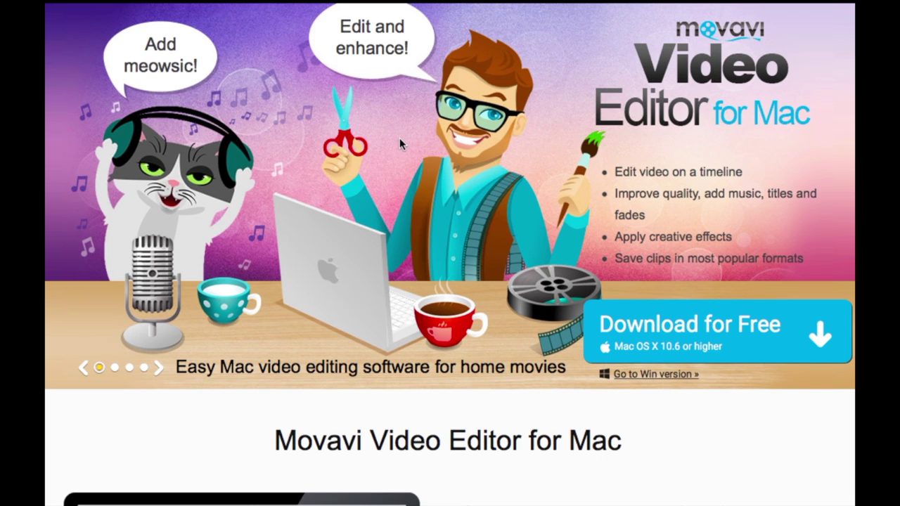
- Try the Stabilization, Brightness, Saturation and Magic Enhance demos on the cat image in Step 3
scroll(399, 138, "down", 5)
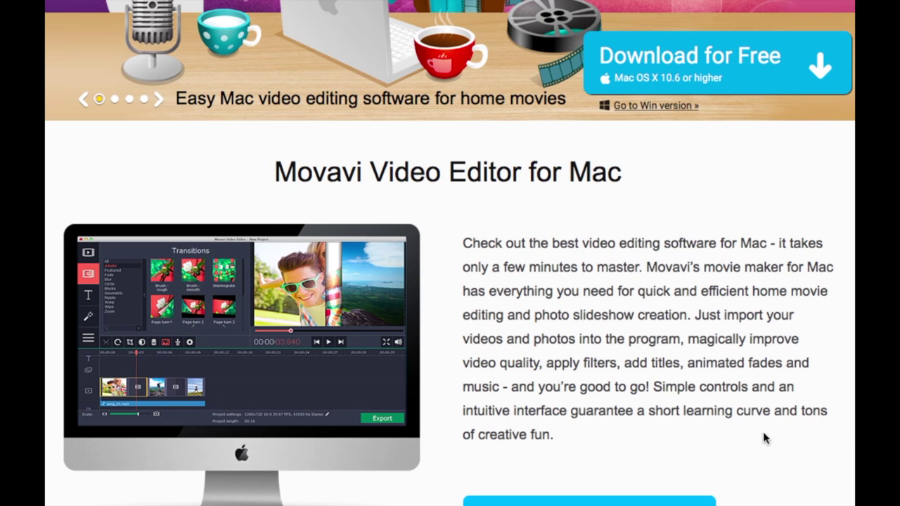
scroll(540, 301, "down", 3)
scroll(539, 306, "down", 2)
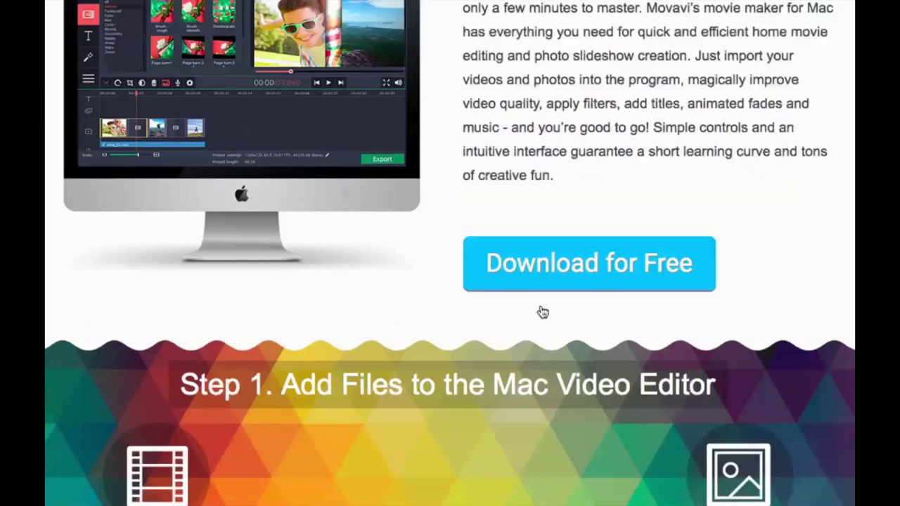
scroll(651, 424, "down", 5)
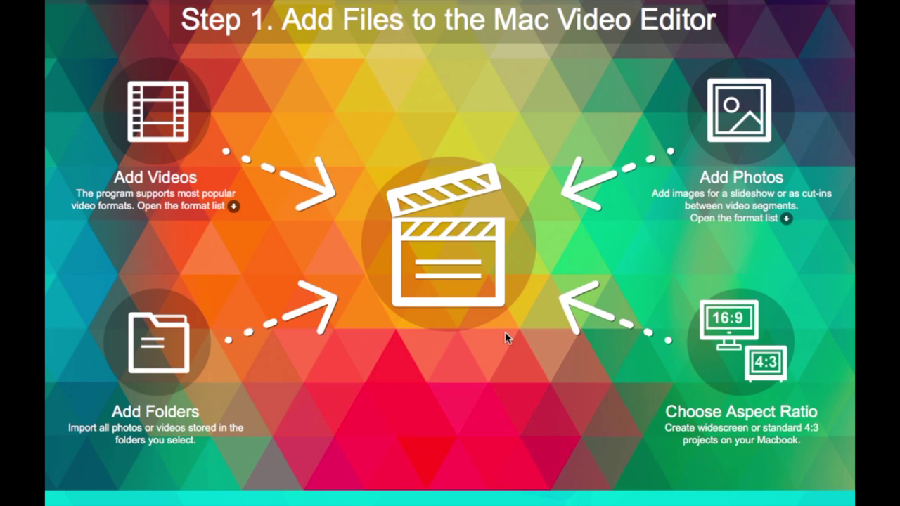
scroll(504, 332, "down", 5)
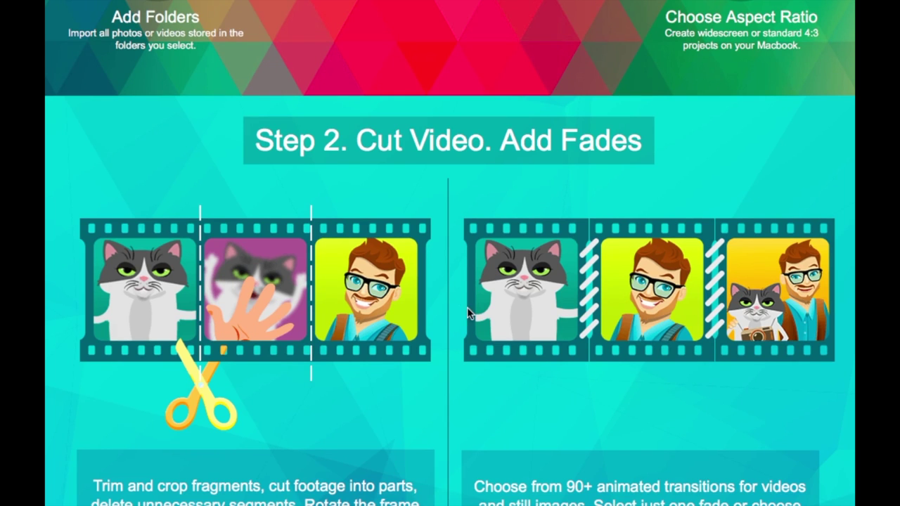
scroll(473, 315, "down", 1)
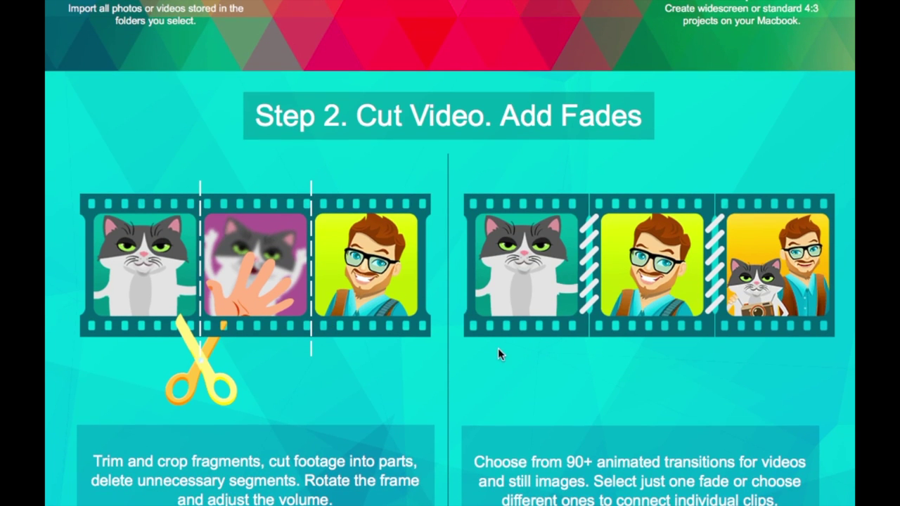
scroll(450, 355, "down", 1)
scroll(450, 352, "down", 6)
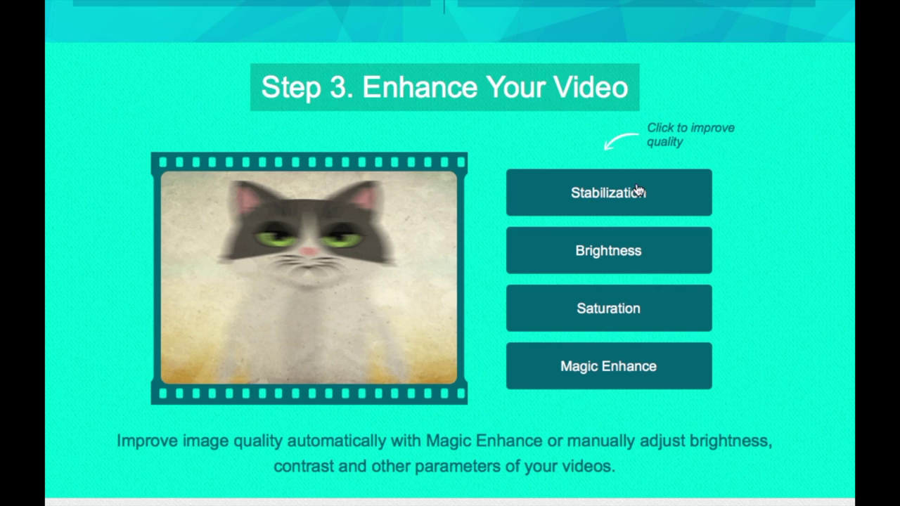
left_click(577, 201)
left_click(572, 252)
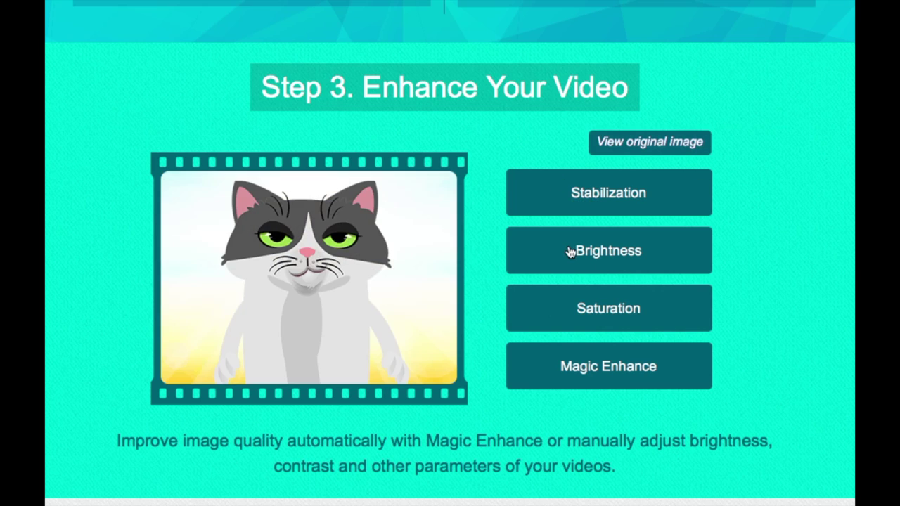
left_click(589, 303)
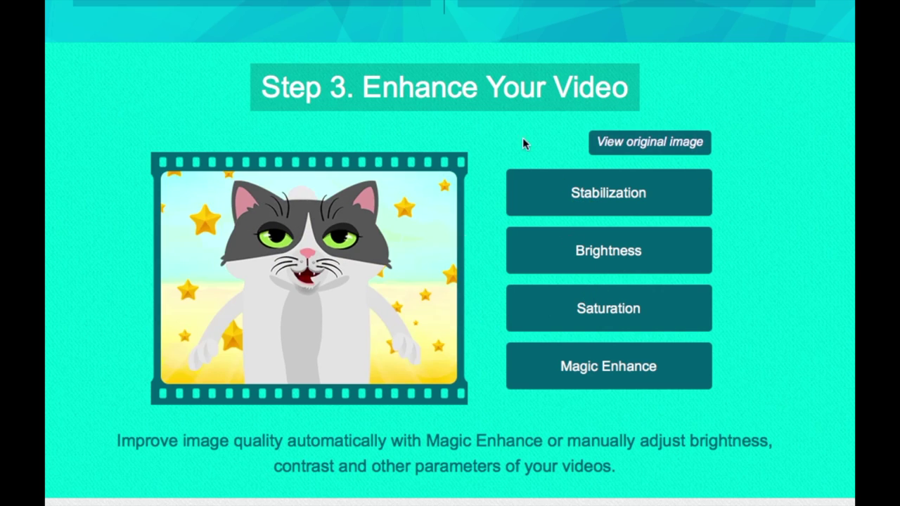
left_click(606, 368)
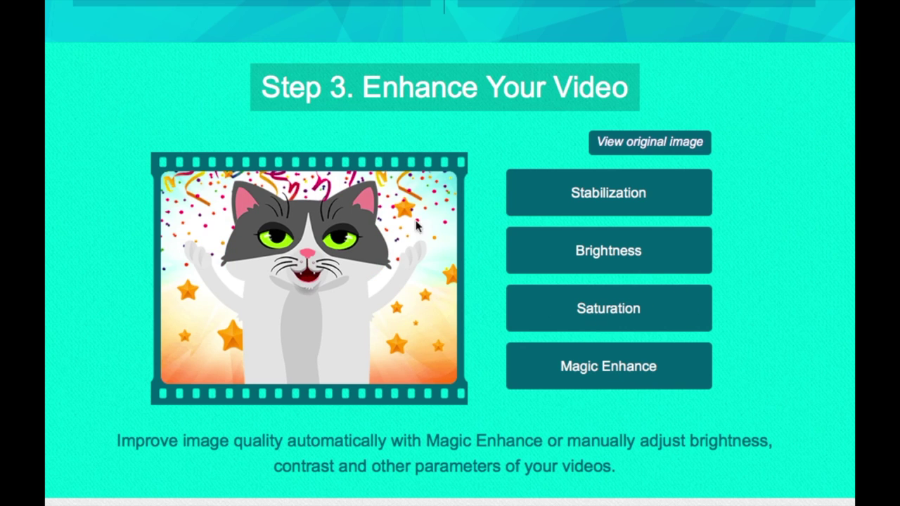
- Scroll down the page to the Step 5 Add Music and Titles section
scroll(486, 341, "down", 6)
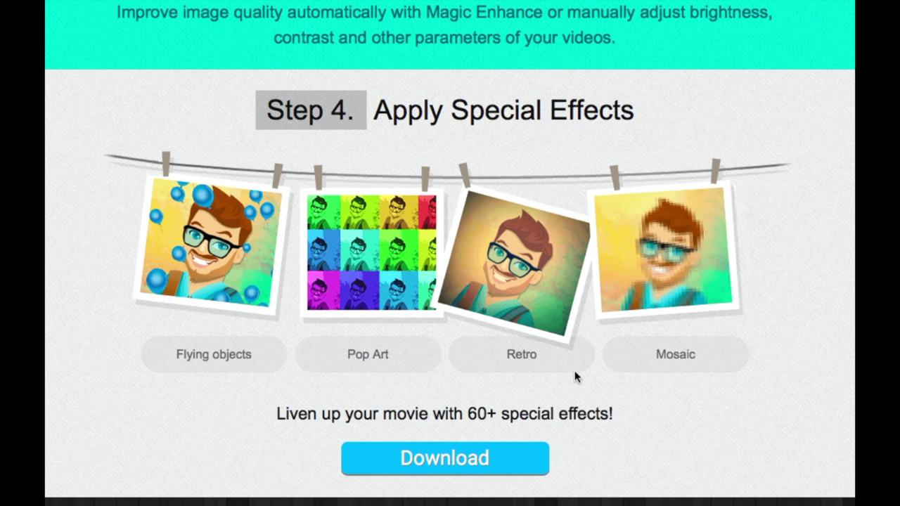
scroll(599, 375, "down", 2)
scroll(599, 374, "down", 2)
scroll(601, 358, "down", 2)
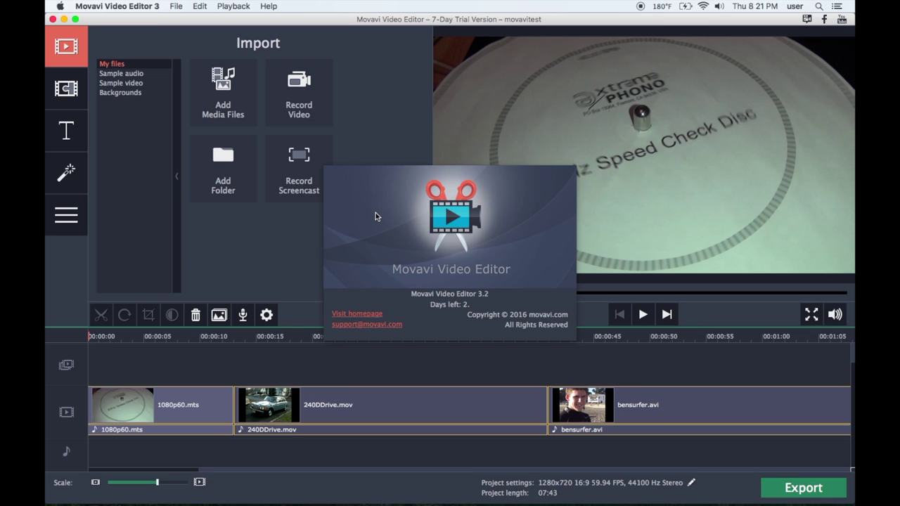
- Dismiss the About Movavi Video Editor window and start a new movie with Cmd+N
left_click(397, 216)
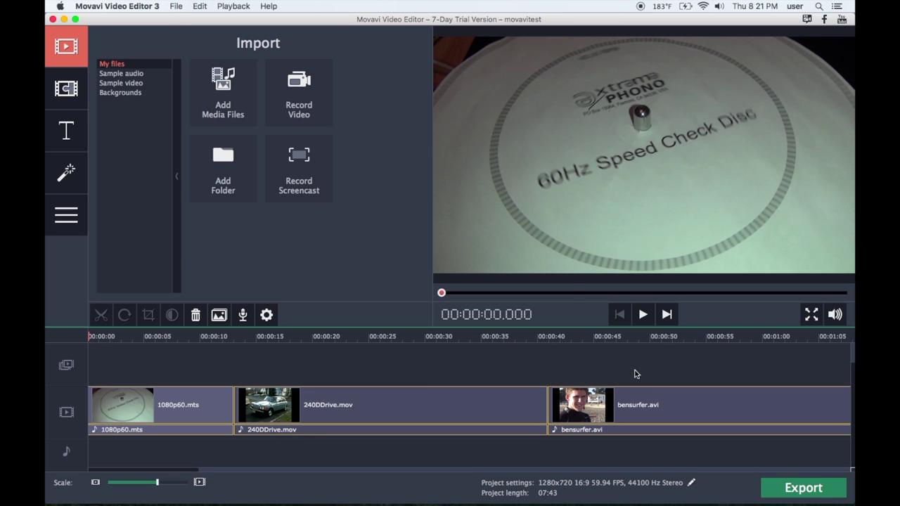
key("super+n")
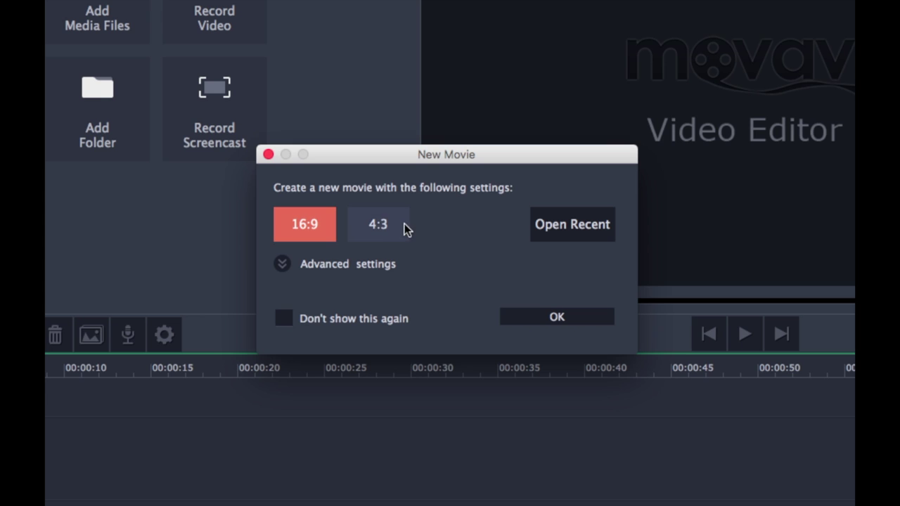
- Show the new movie's advanced settings: 16:9, 1280x720, 29.97 FPS, 44100 Hz stereo
left_click(413, 265)
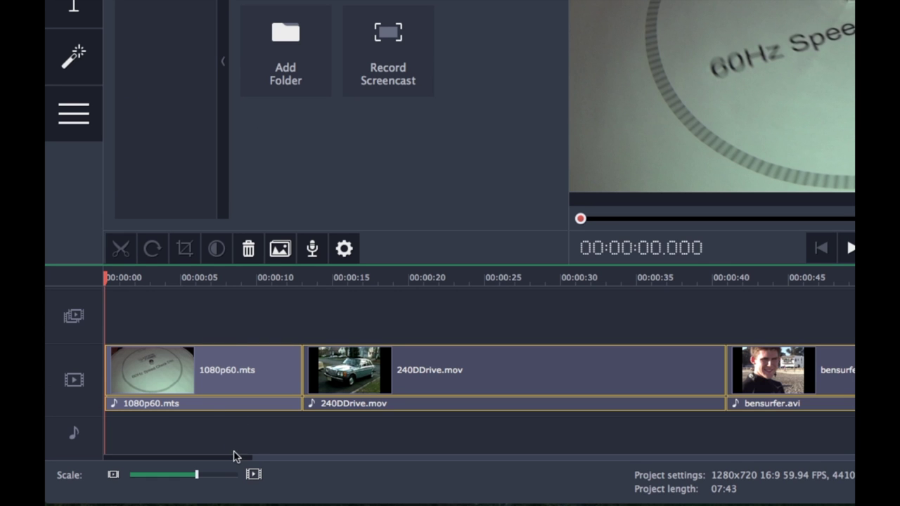
- Select the jvc huffyuv.avi clip to preview it at 03:29.600, briefly opening Create Slideshow
left_click_drag(234, 456, 634, 469)
left_click(566, 366)
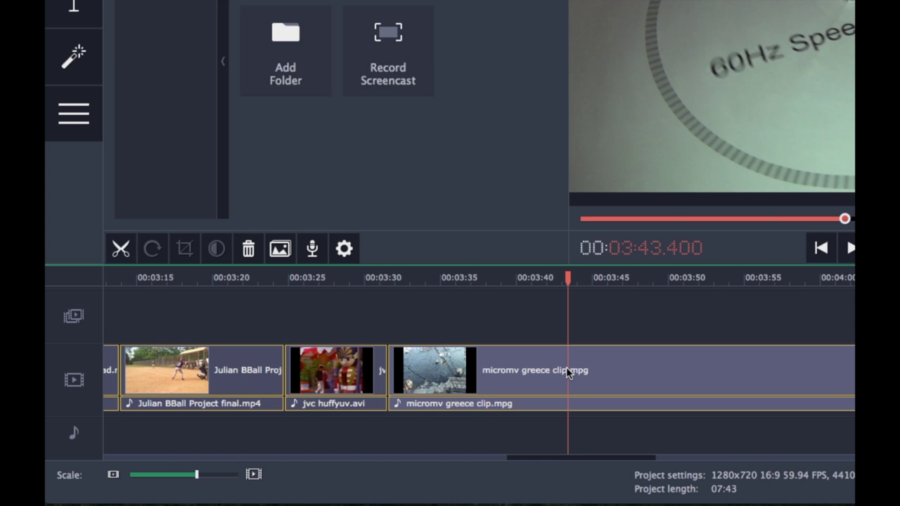
left_click(492, 351)
left_click(359, 348)
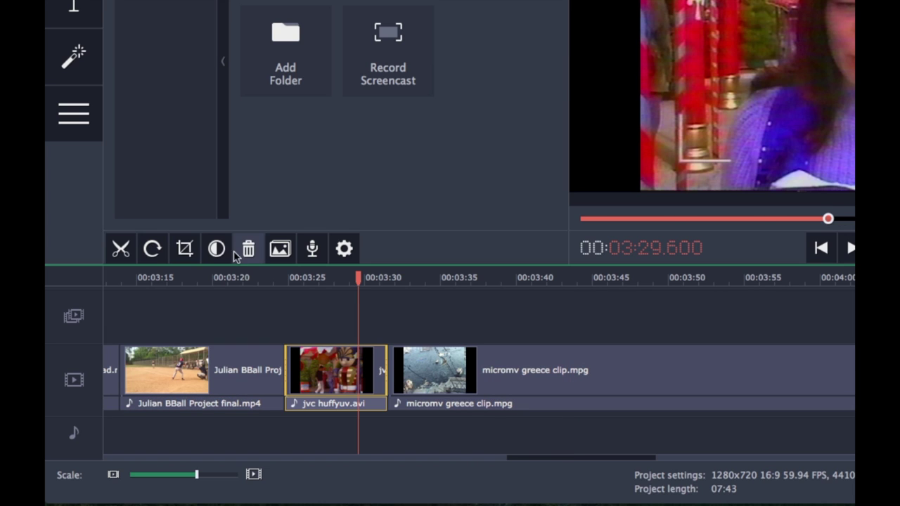
left_click(280, 250)
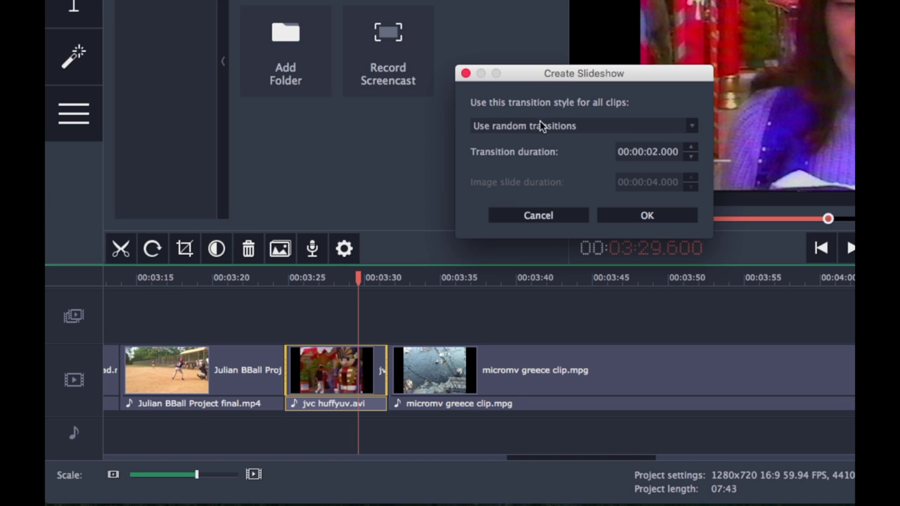
left_click(466, 74)
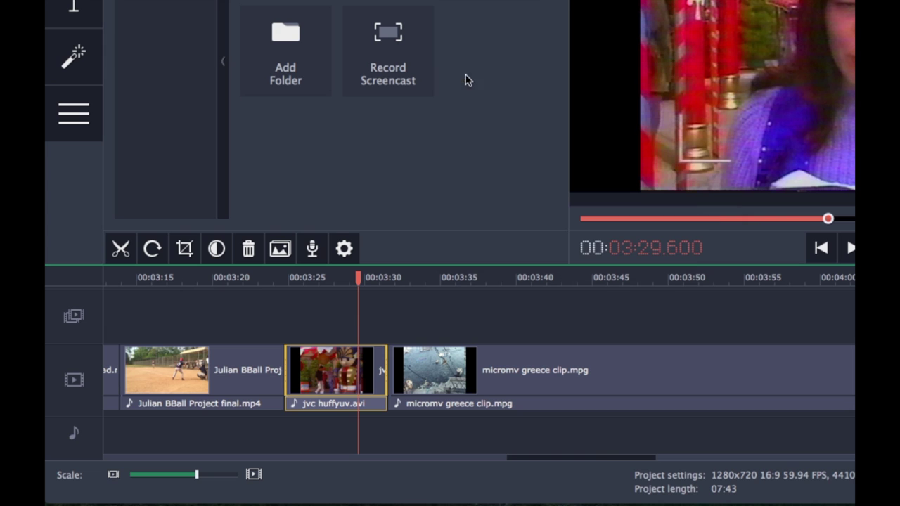
- Open the jvc huffyuv clip's properties and scroll through volume, speed, fade and adjustment tools
left_click(343, 248)
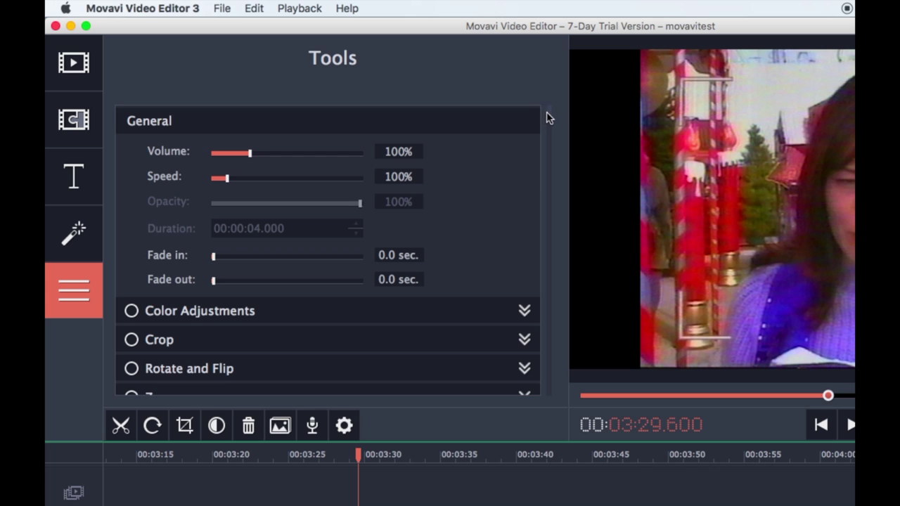
left_click_drag(548, 118, 542, 405)
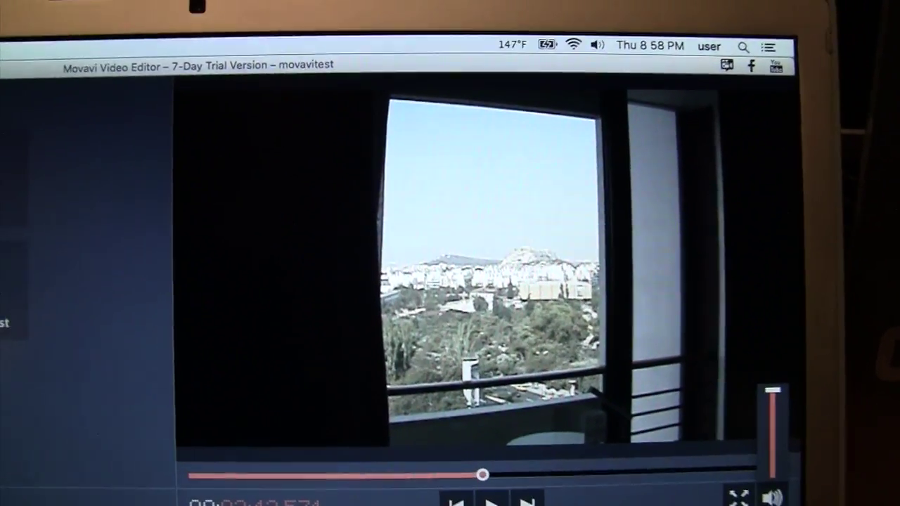
- Play the shaky Greece balcony footage to see the camera shake
key("space")
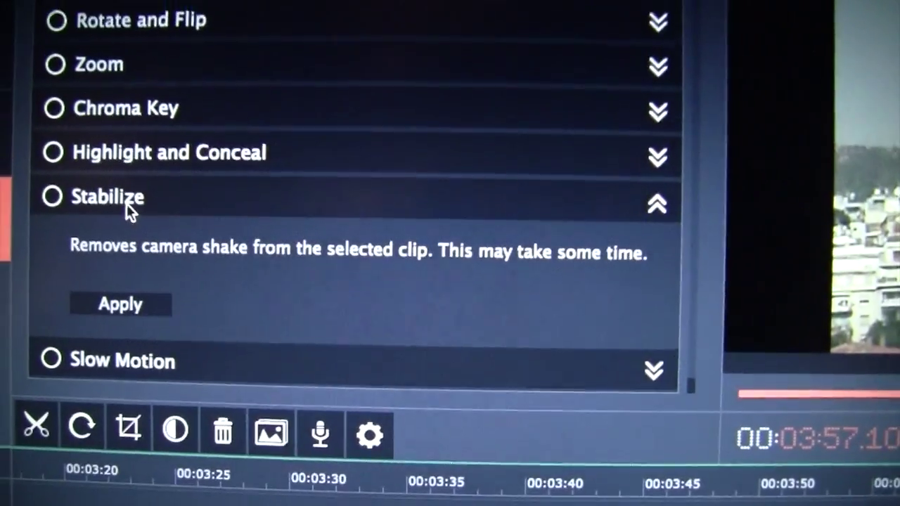
- Stabilize the balcony clip, then play it and pause at 03:53.621 to check
left_click(121, 306)
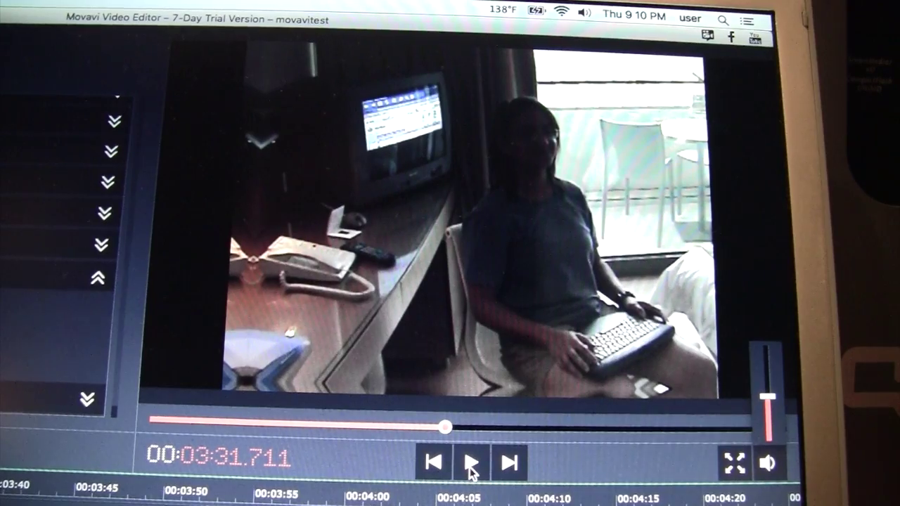
left_click(468, 467)
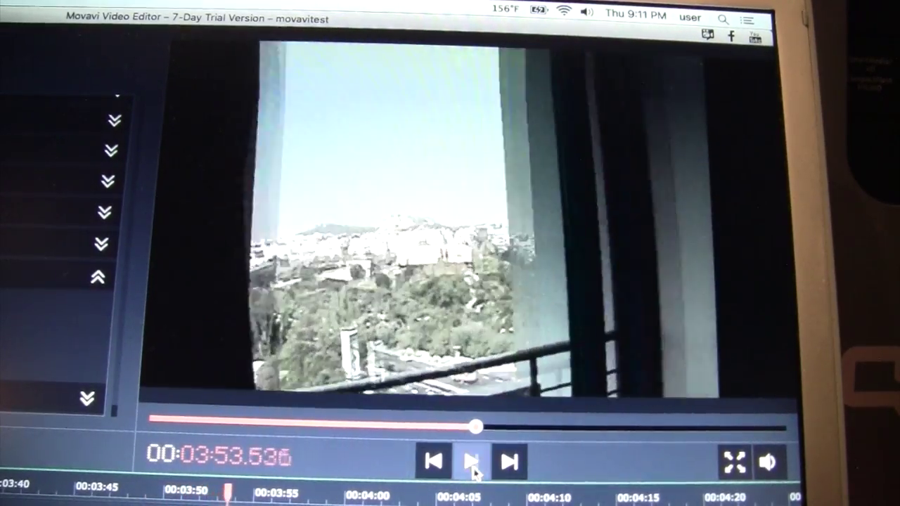
left_click(475, 466)
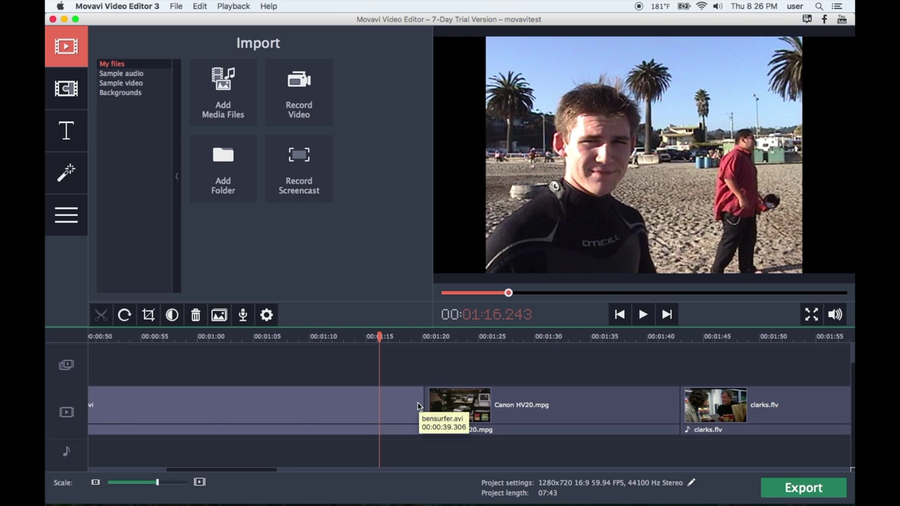
- Step the bensurfer.avi footage forward frame by frame from 01:16.243 to 01:16.976
key("Right")
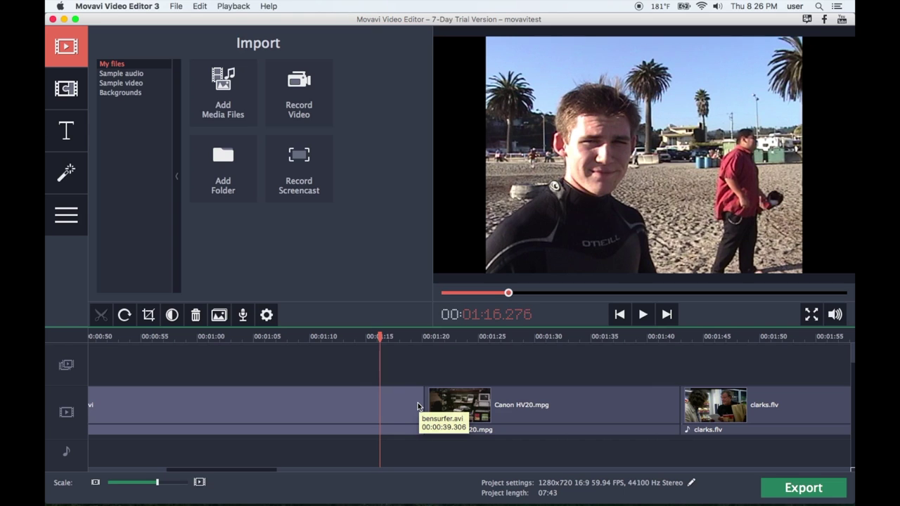
key("Right")
key("Right")
key("Right")
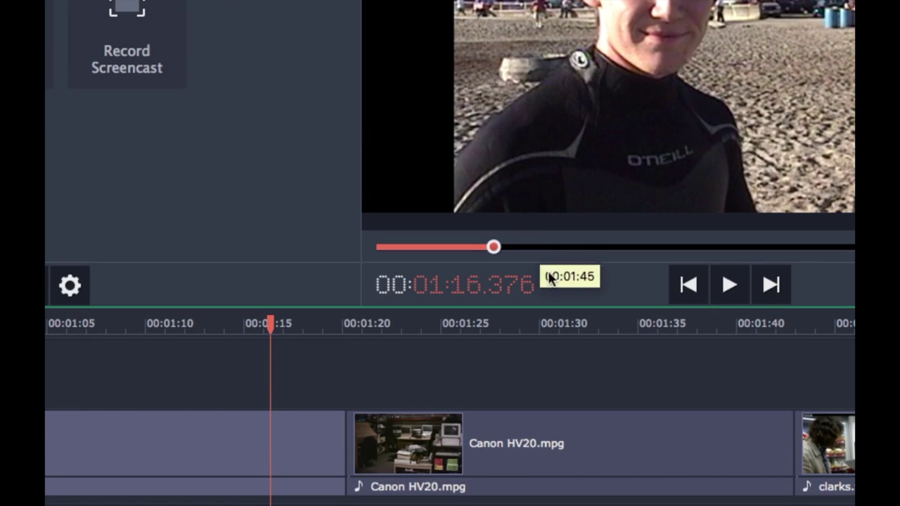
key("Right")
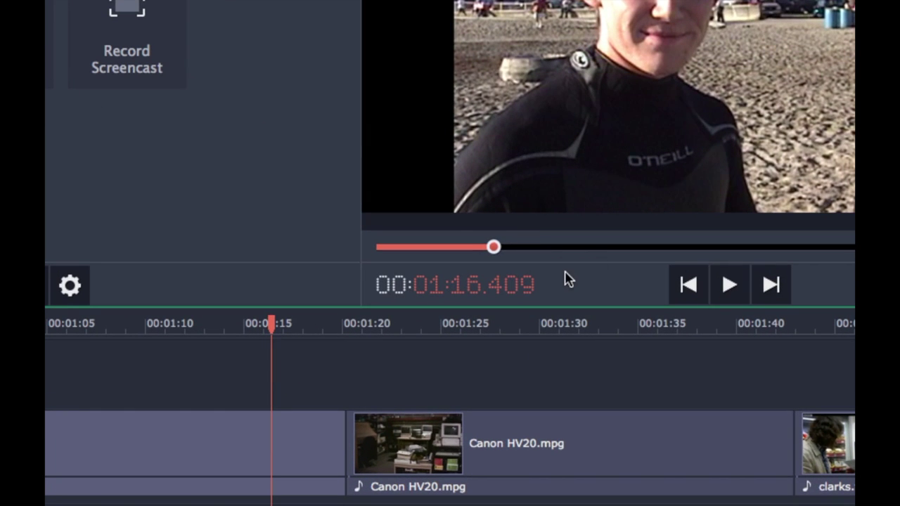
key("Right")
key("Right")
key("Right")
key("Right")
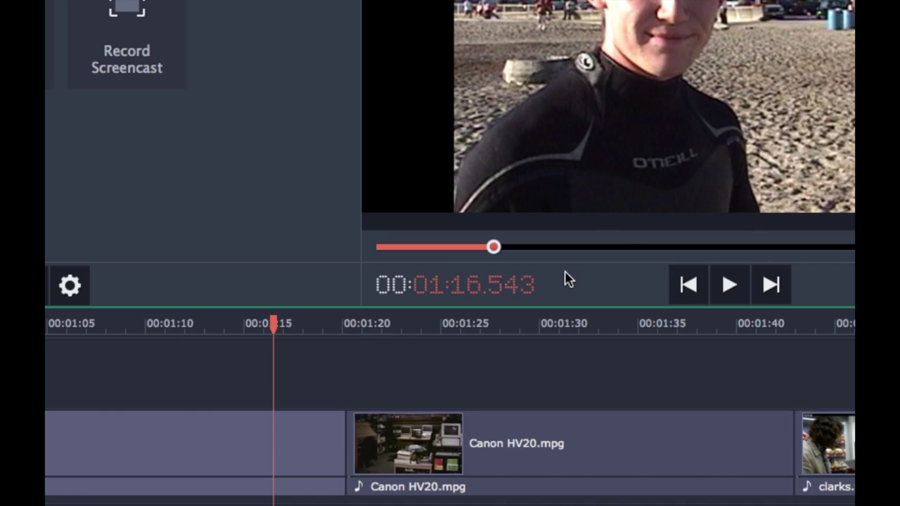
key("Right")
key("Right")
key("Right")
key("Right")
key("Right")
key("Right")
key("Right")
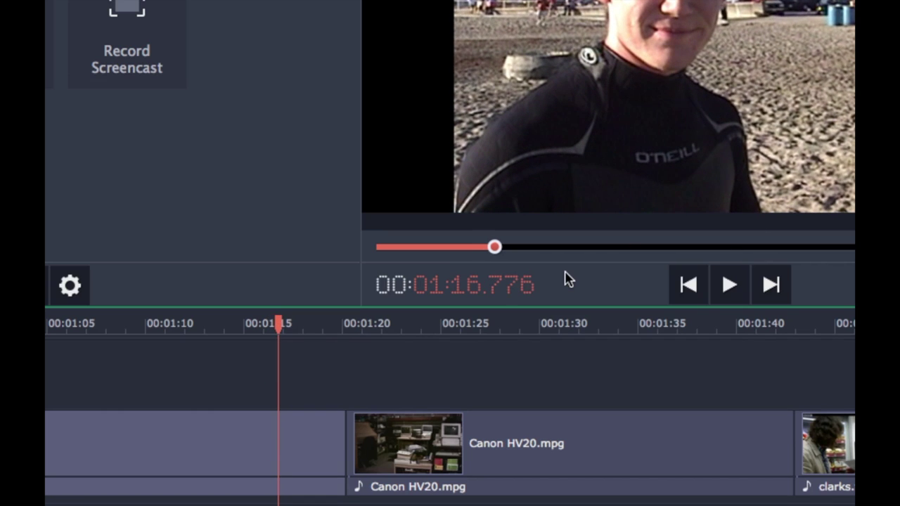
key("Right")
key("Right")
key("Right")
key("Right")
key("Right")
key("Right")
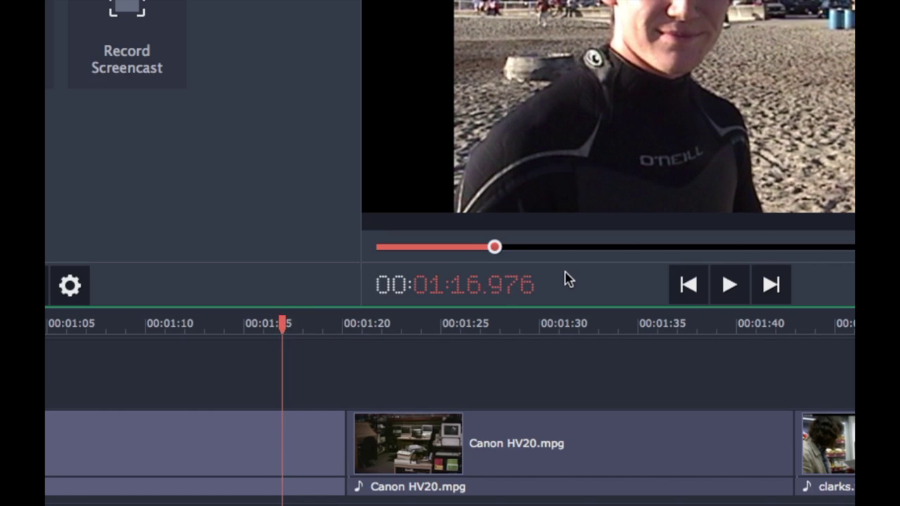
key("Right")
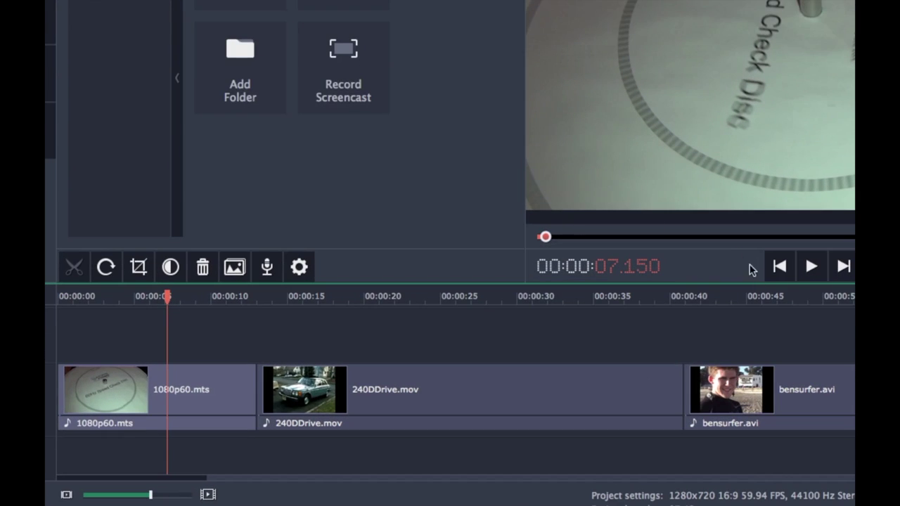
- Move the playhead from 240DDrive.mov (00:22.950) into bensurfer.avi at 00:43.750
left_click(409, 299)
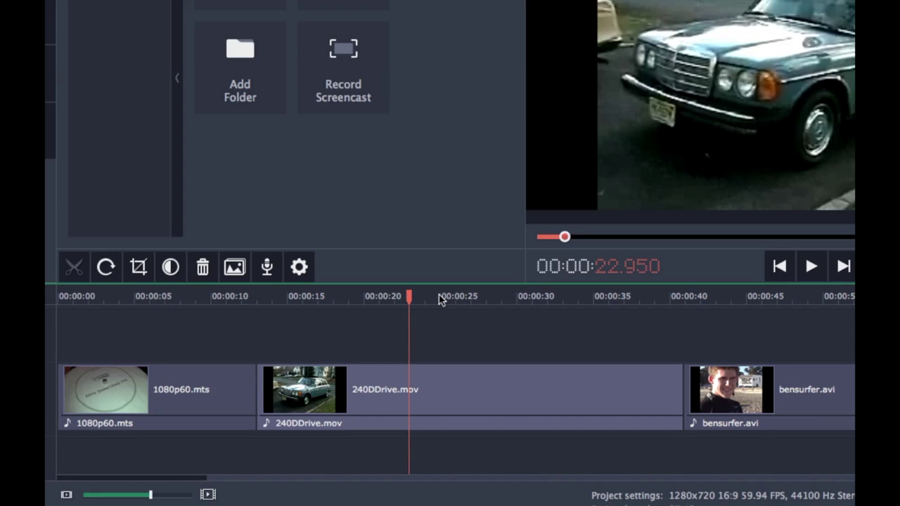
left_click(728, 299)
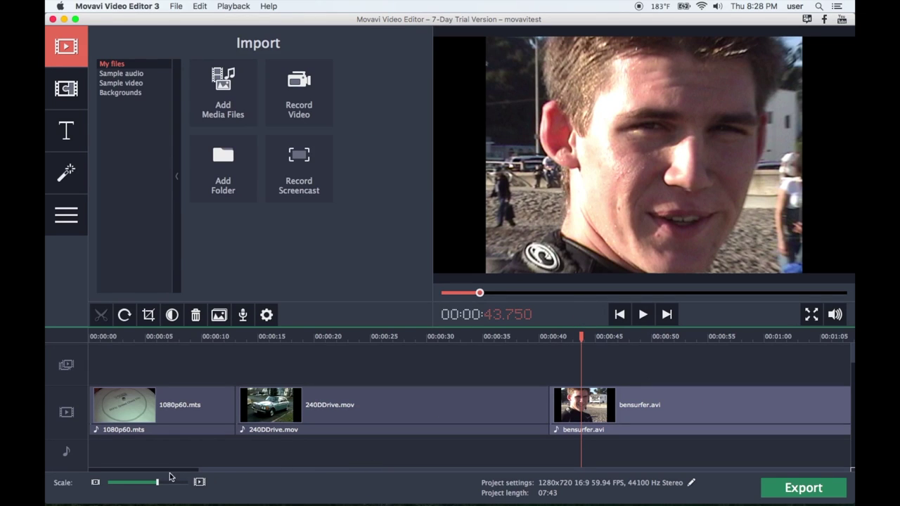
- Place a Breaking news title over the bensurfer.avi clip and begin editing its text
left_click_drag(171, 469, 260, 471)
left_click(66, 130)
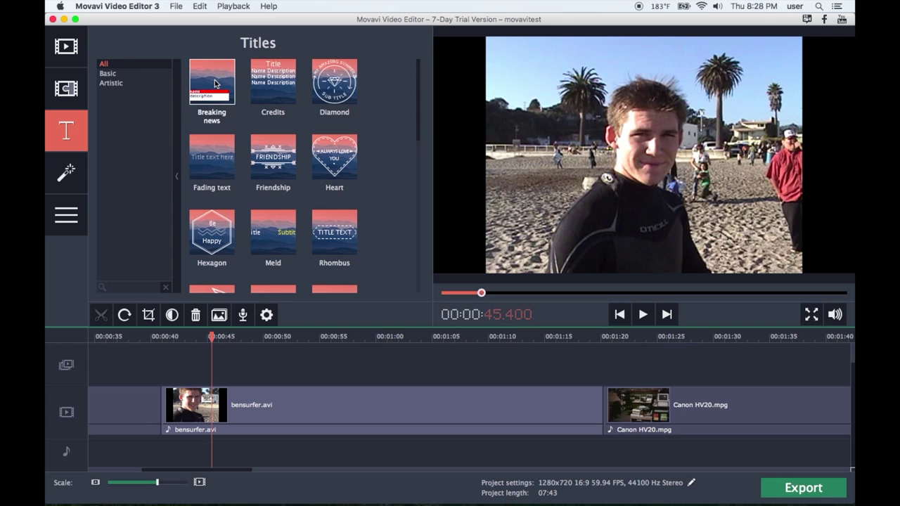
left_click(215, 84)
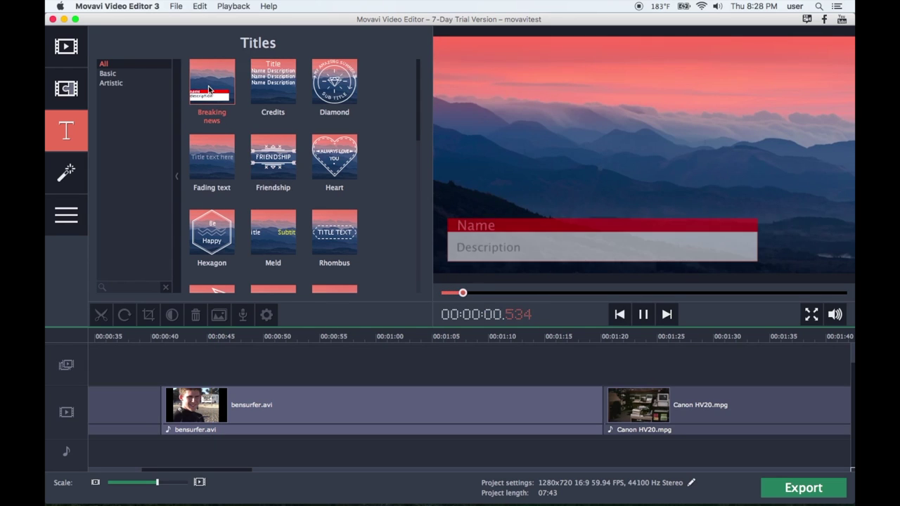
mouse_move(209, 89)
left_mouse_down()
mouse_move(215, 233)
mouse_move(266, 371)
mouse_move(603, 370)
left_mouse_up()
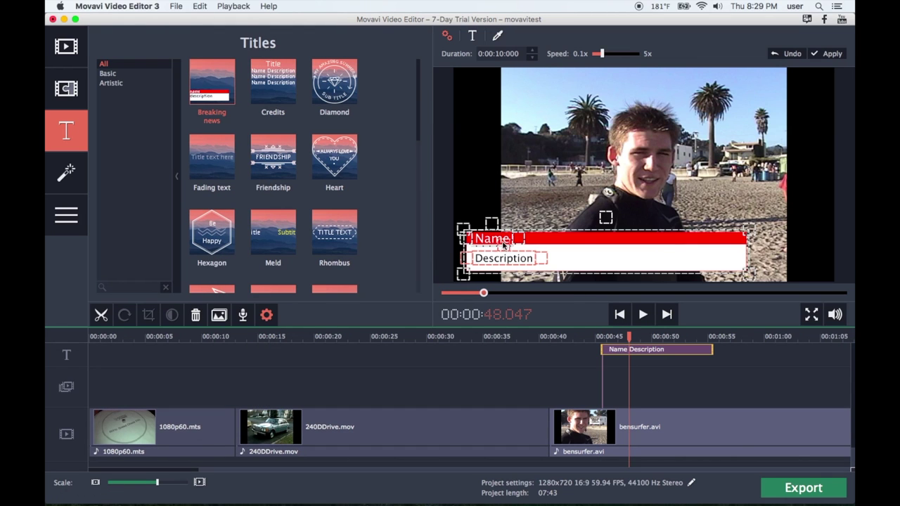
double_click(501, 259)
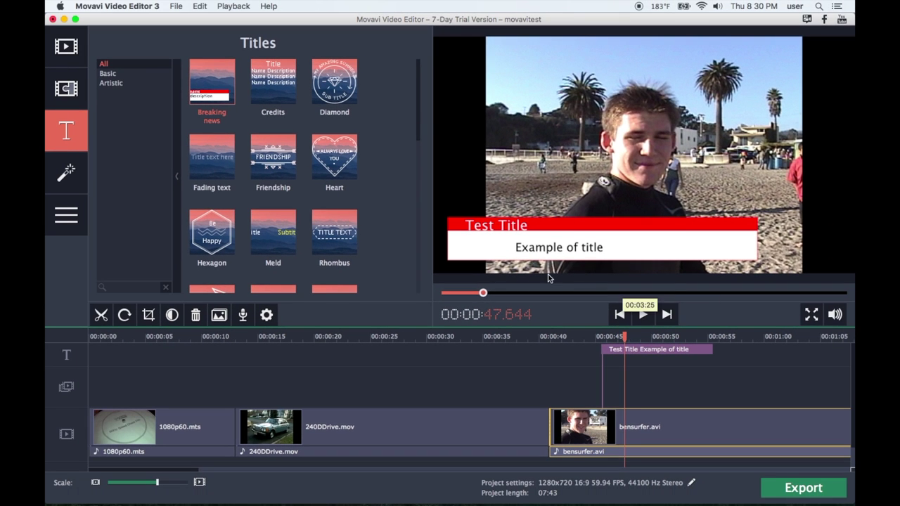
- Drop the Fade category's Crossfade between 1080p60.mts and 240DDrive.mov, cueing the preview to 00:10.850
left_click(65, 101)
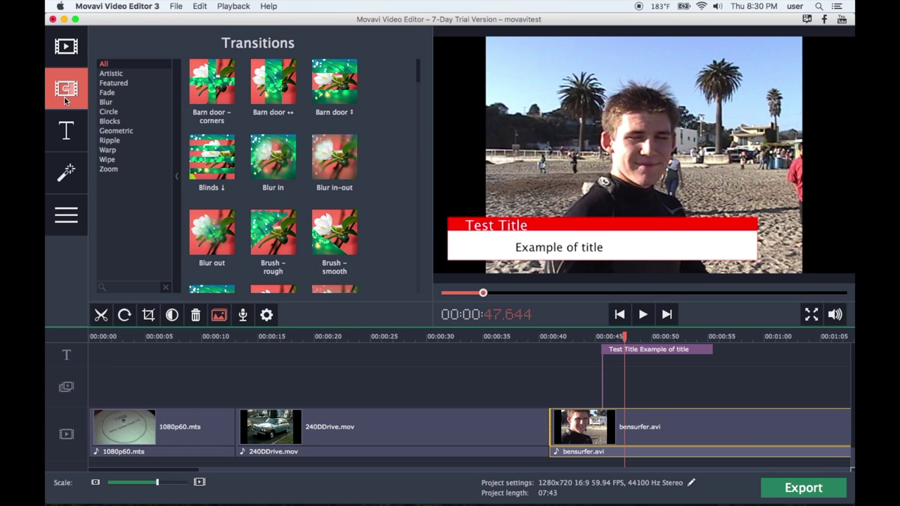
left_click(109, 139)
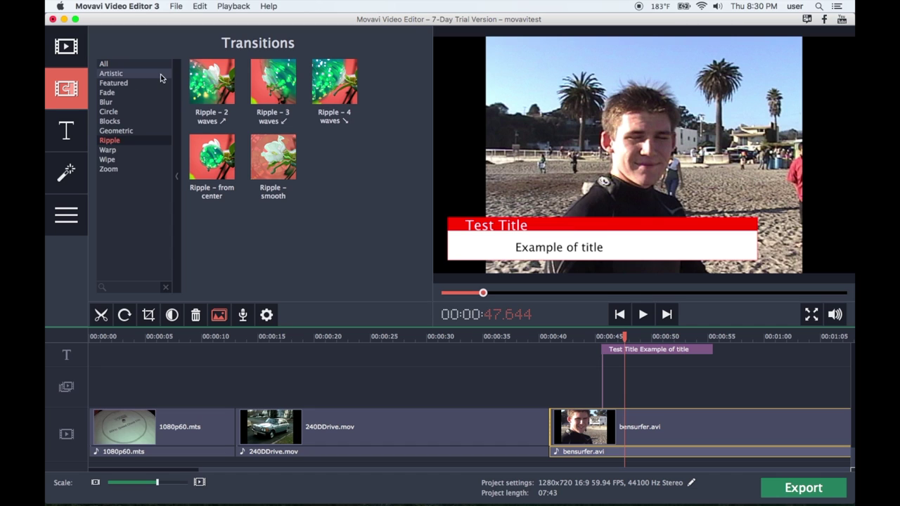
left_click(112, 73)
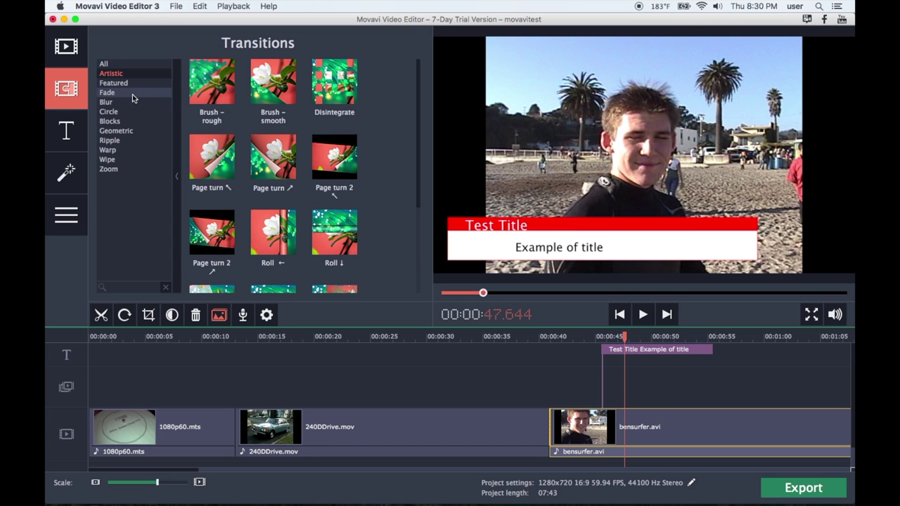
left_click(133, 93)
left_click_drag(211, 82, 250, 165)
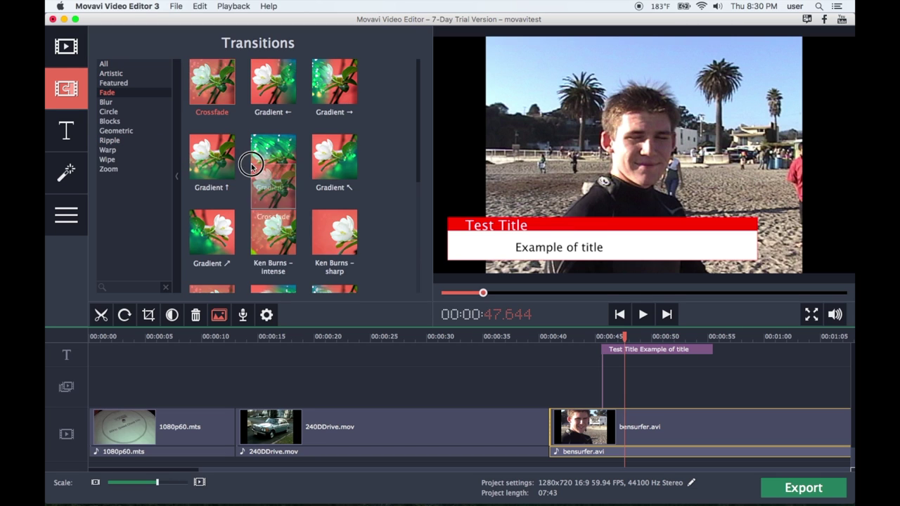
left_click_drag(251, 165, 223, 425)
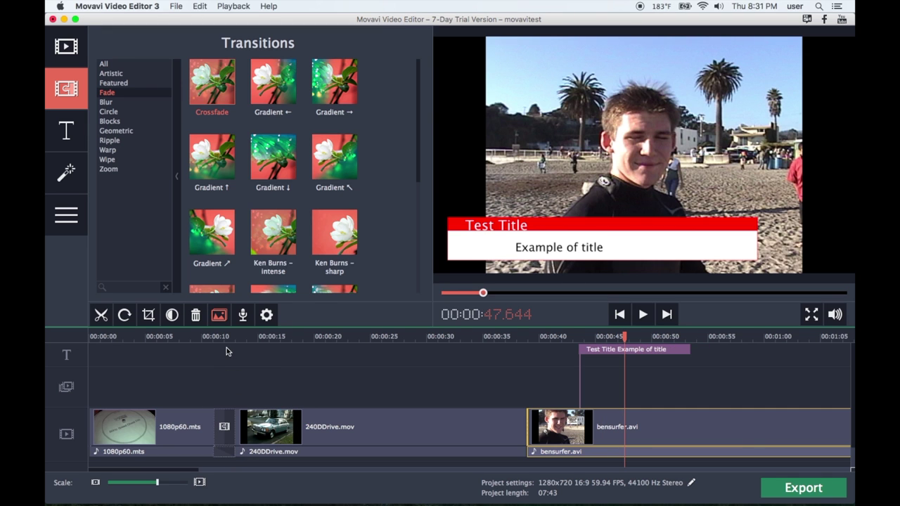
left_click(226, 352)
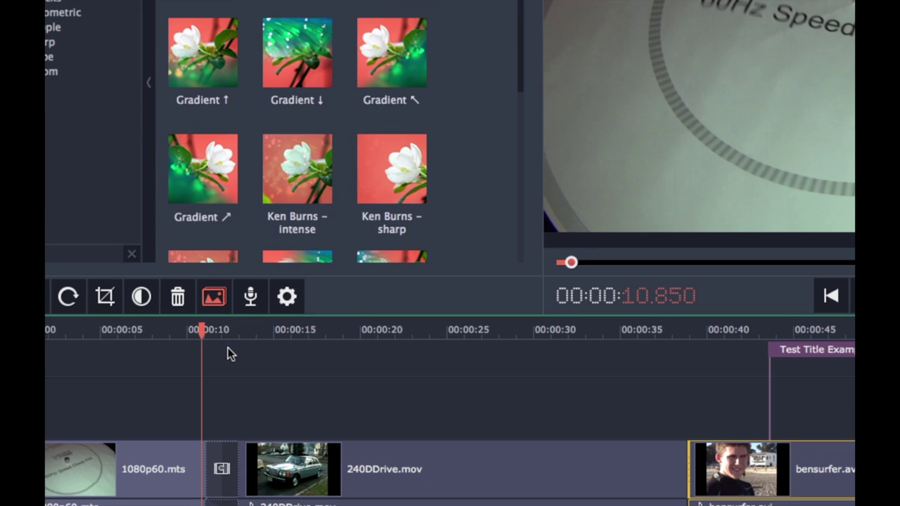
- Look at the Create Slideshow options, cancel without applying, and bring up the Playback menu
left_click(212, 295)
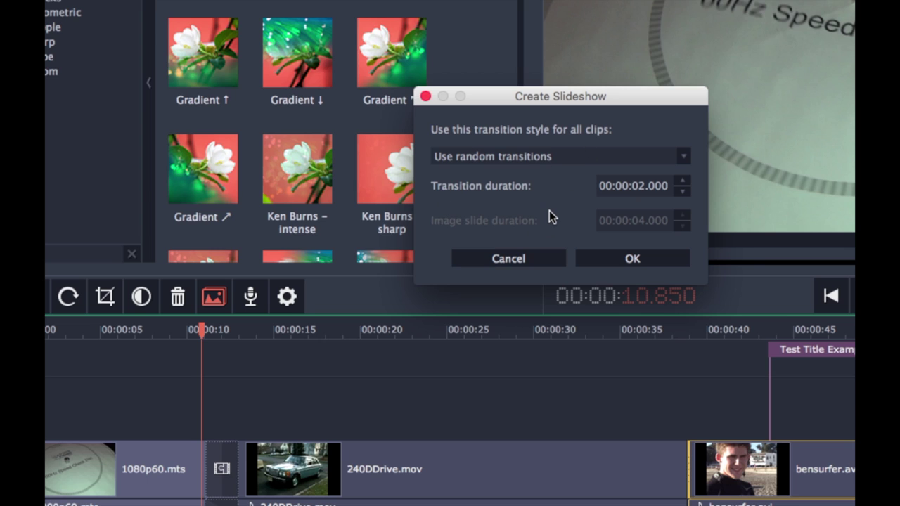
left_click(508, 258)
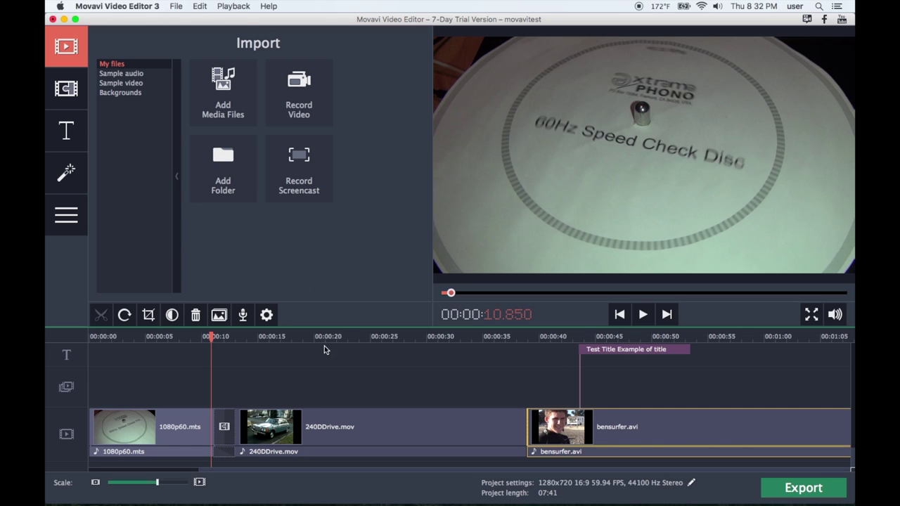
left_click(239, 5)
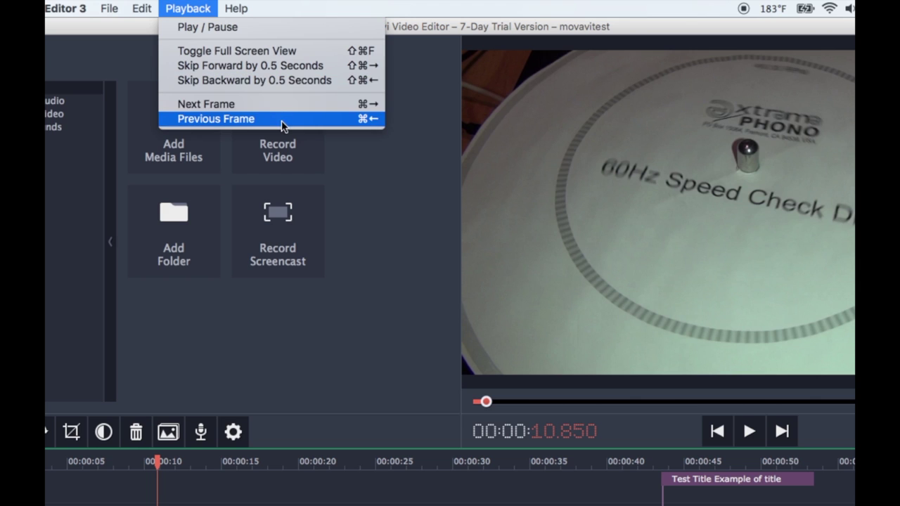
- Skip playback back 0.5 seconds, from 00:10.850 to 00:10.350
left_click(298, 85)
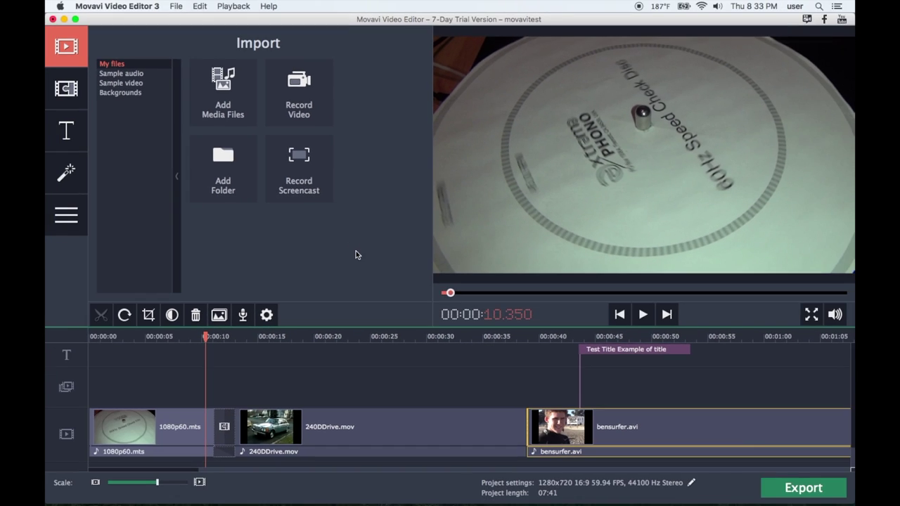
- Jump playback into bensurfer.avi, briefly zooming the timeline out and restoring its scale
left_click(557, 336)
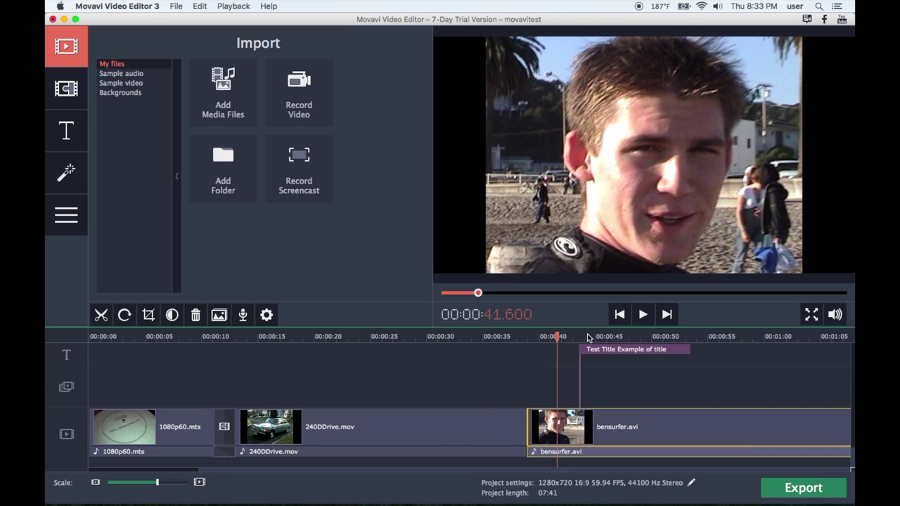
left_click(211, 475)
left_click_drag(211, 475, 161, 472)
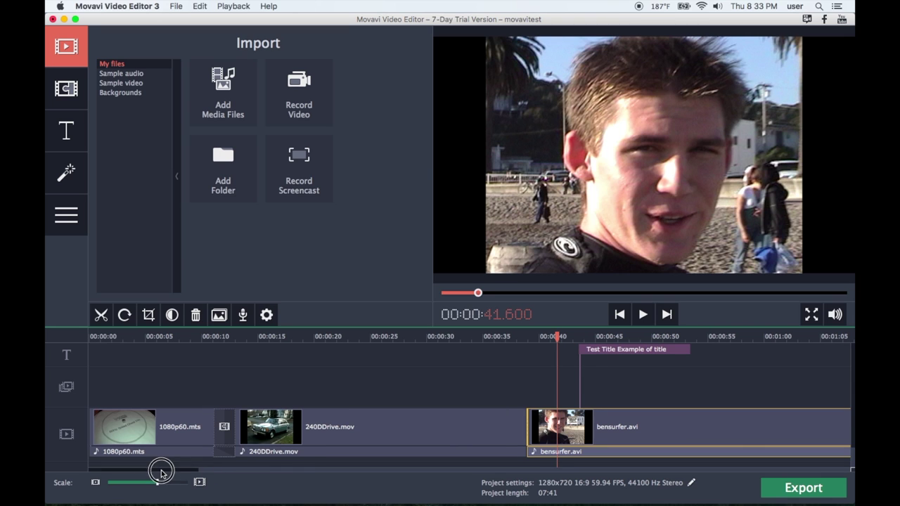
left_click(575, 385)
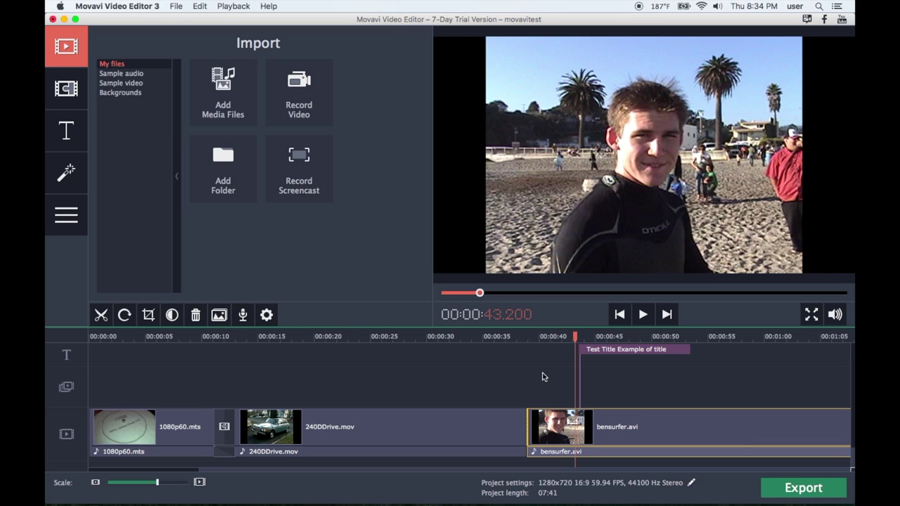
- Scroll the timeline right and stop playback at 02:08.400 inside Clip 04.dv
left_click(382, 470)
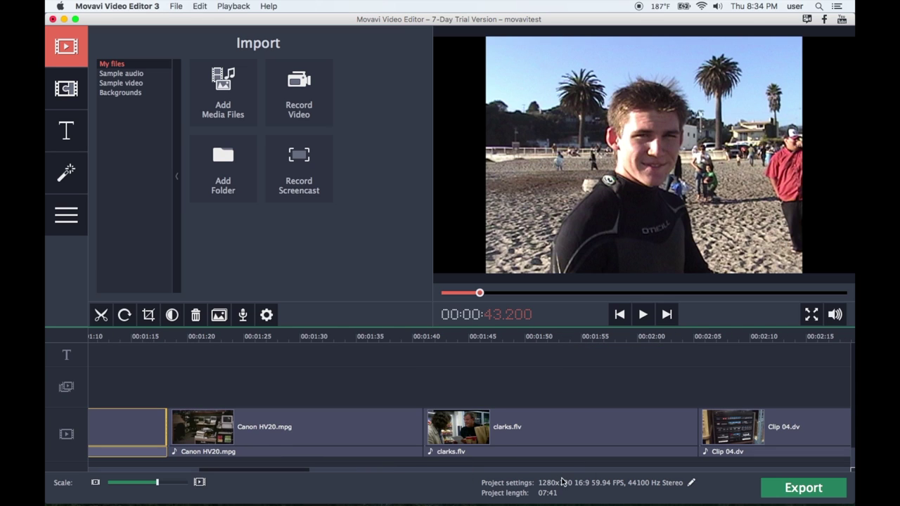
left_click(732, 337)
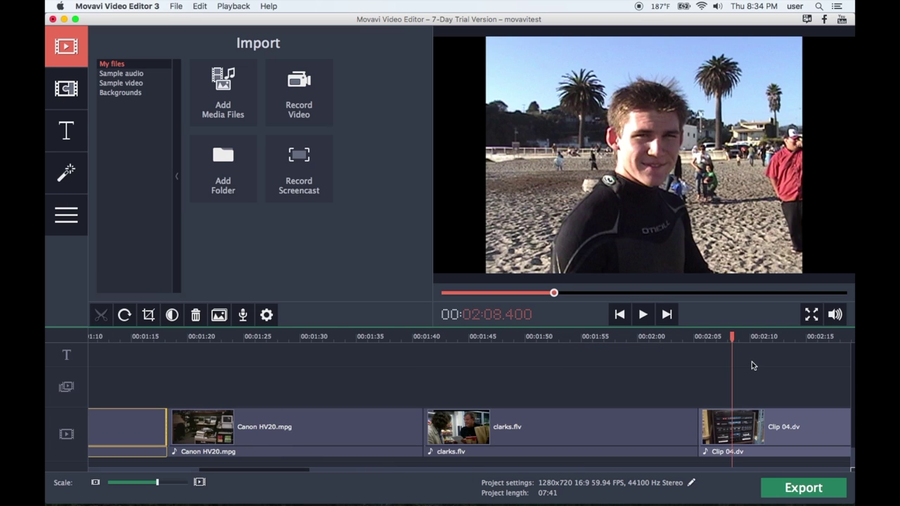
scroll(752, 362, "right", 5)
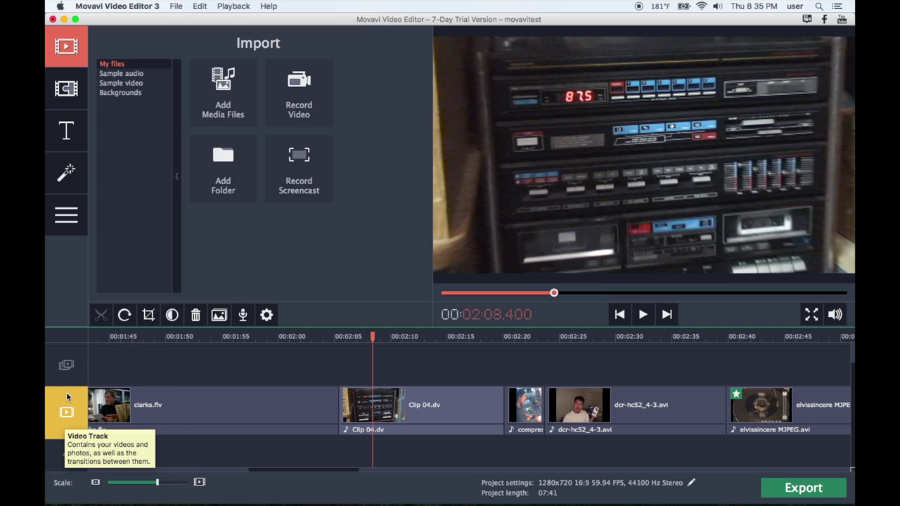
left_click(177, 6)
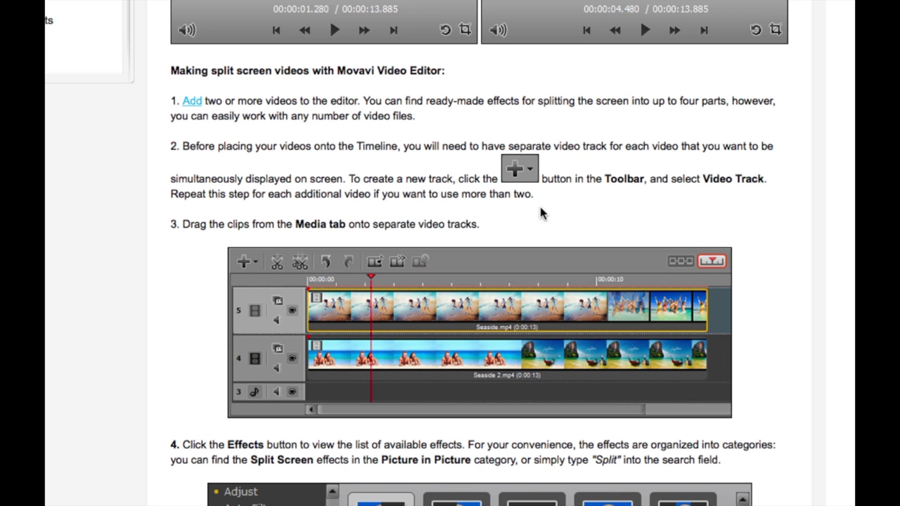
- Scroll the split-screen guide down to its step about the Split Screen effects
scroll(540, 207, "down", 1)
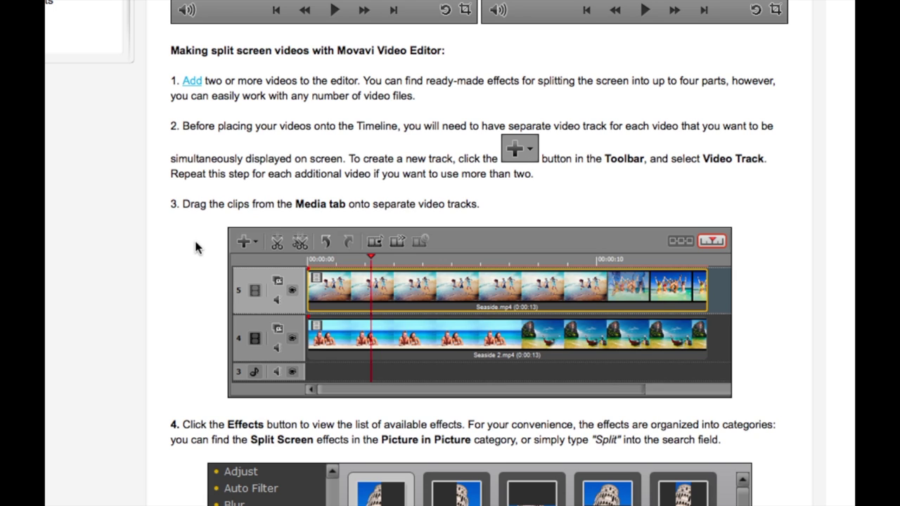
scroll(192, 280, "down", 3)
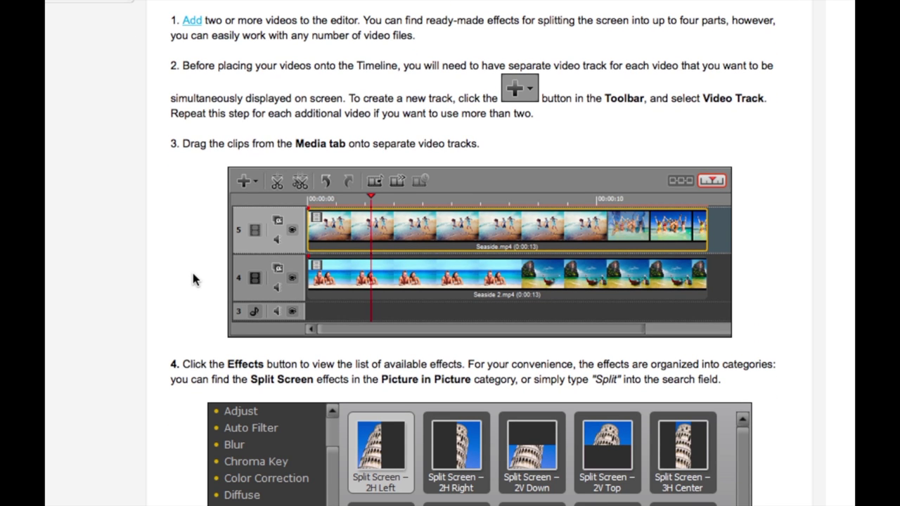
scroll(193, 274, "down", 1)
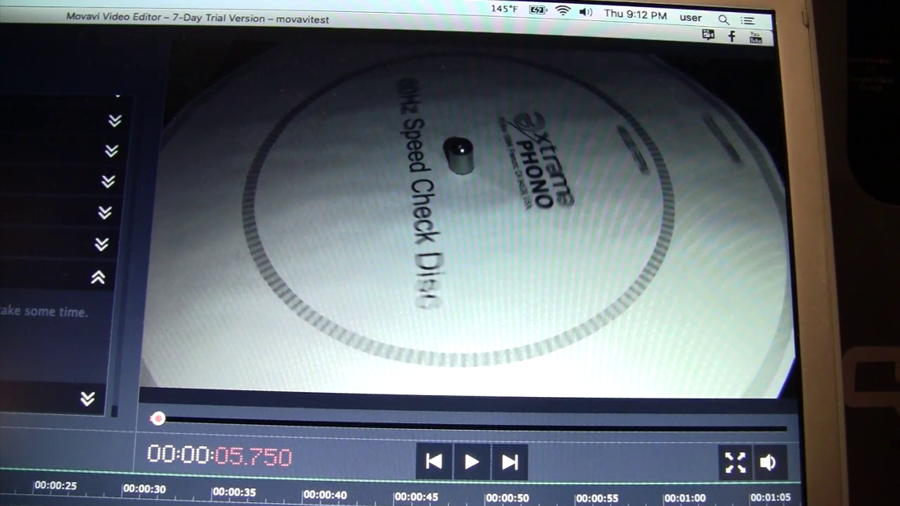
- Play the preview from the speed-check disc clip into the car clip, then stop it
left_click(469, 464)
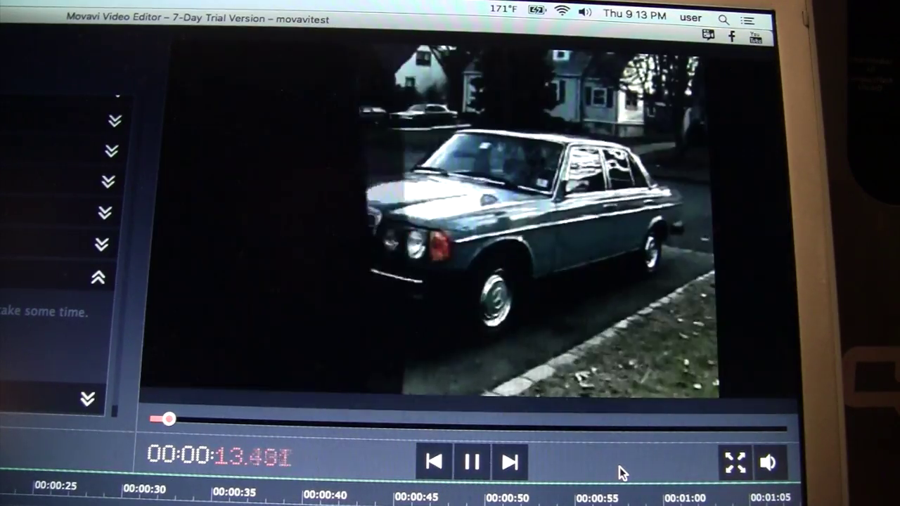
left_click(475, 467)
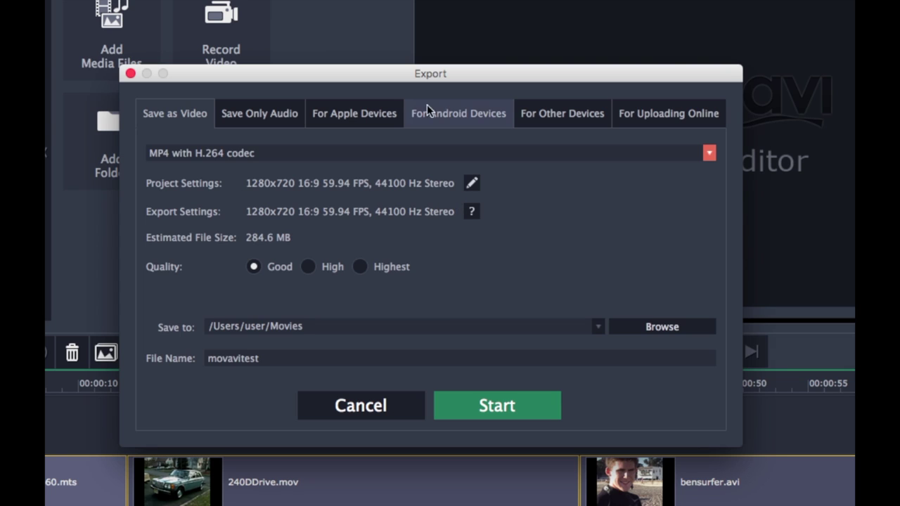
mouse_move(471, 212)
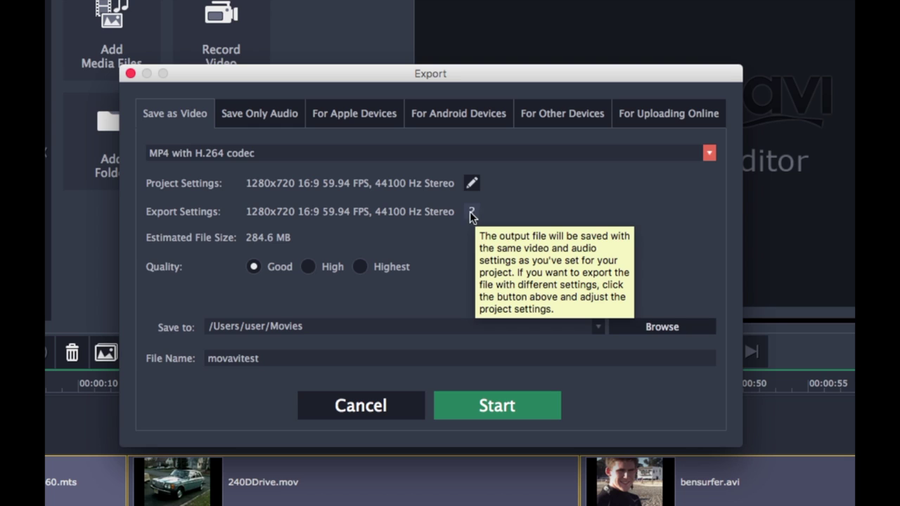
left_click(471, 183)
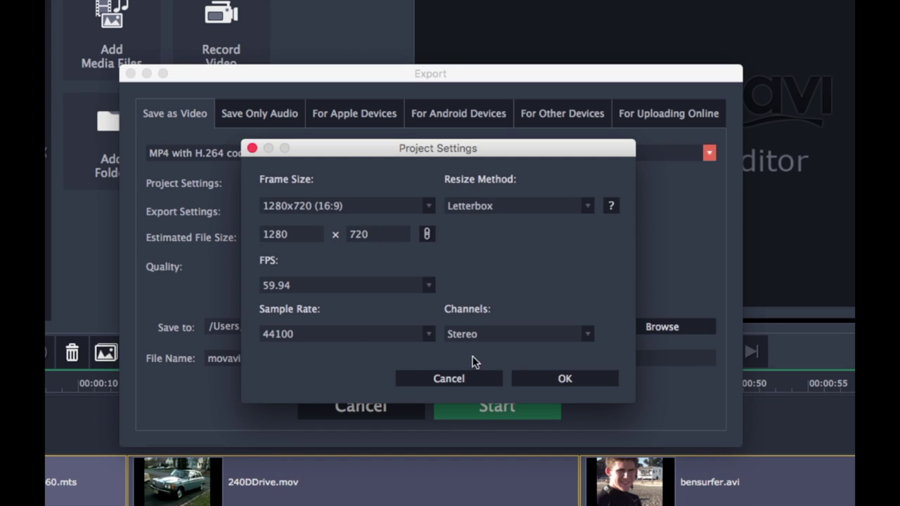
left_click(472, 376)
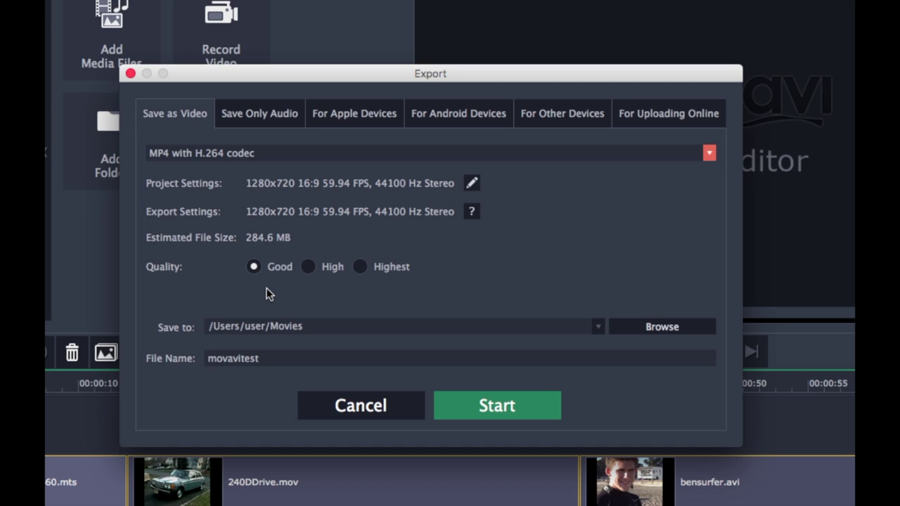
left_click(309, 268)
- Return export quality to Good (about 284.6 MB) after seeing High's 1.38 GB estimate
left_click(255, 266)
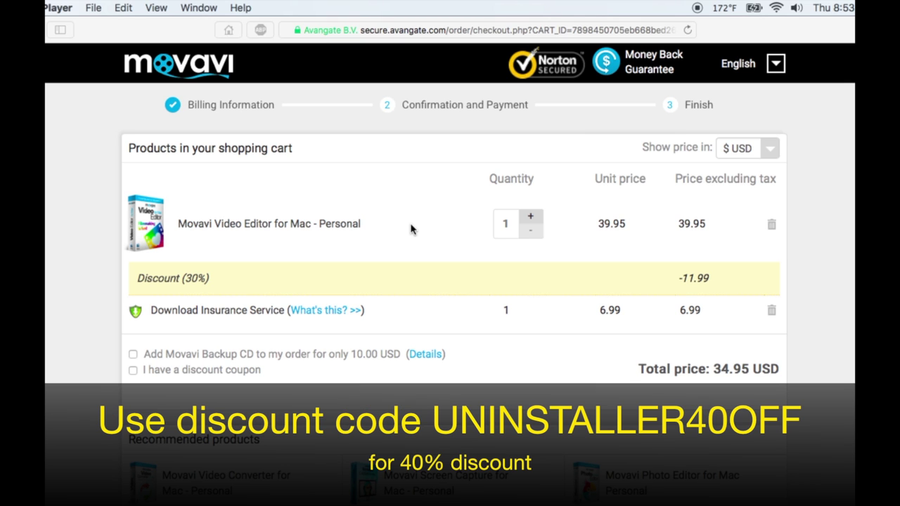
- Focus the Avangate checkout window to review the 30%-discounted cart totalling 34.95 USD
left_click(771, 314)
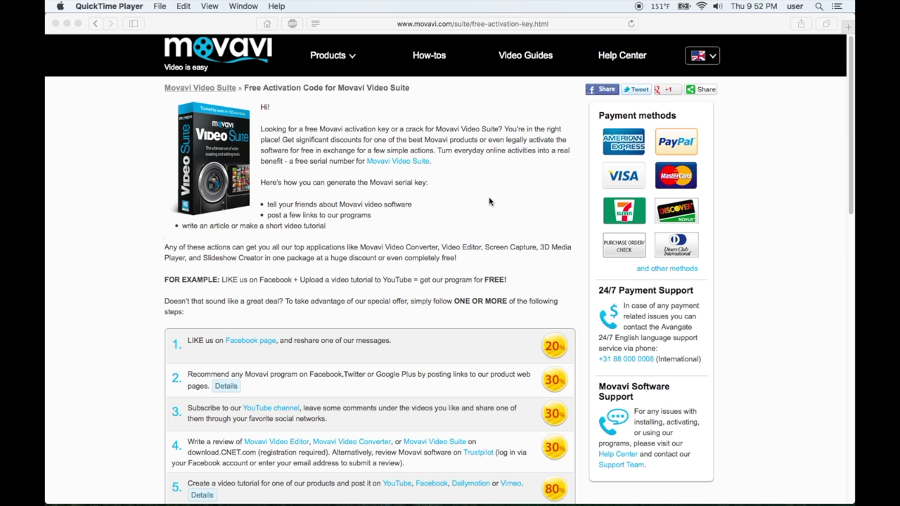
- Scroll the Video Suite free-activation page down to the 80% video-tutorial discount step
left_click(226, 28)
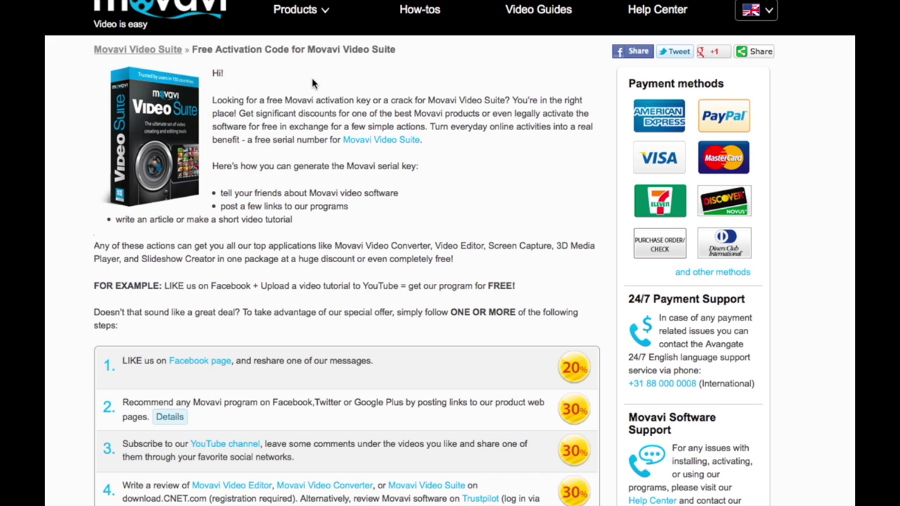
scroll(432, 222, "down", 3)
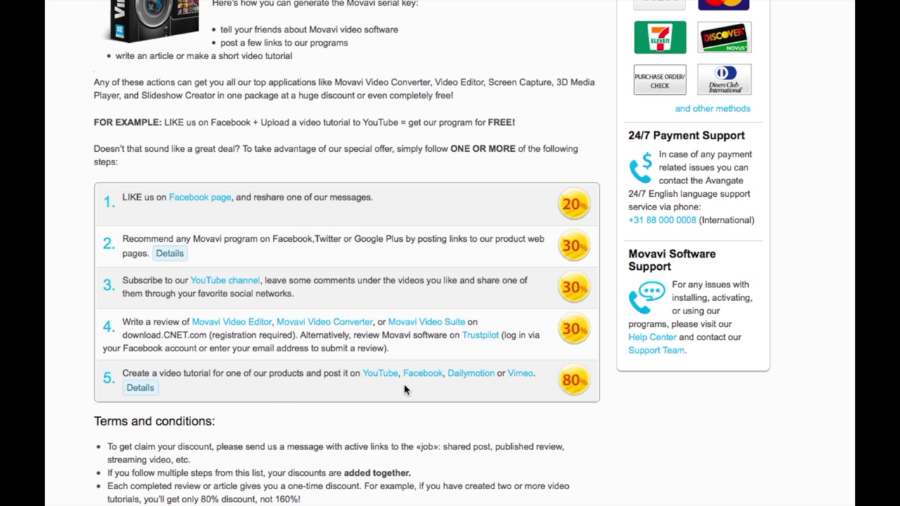
scroll(258, 372, "down", 1)
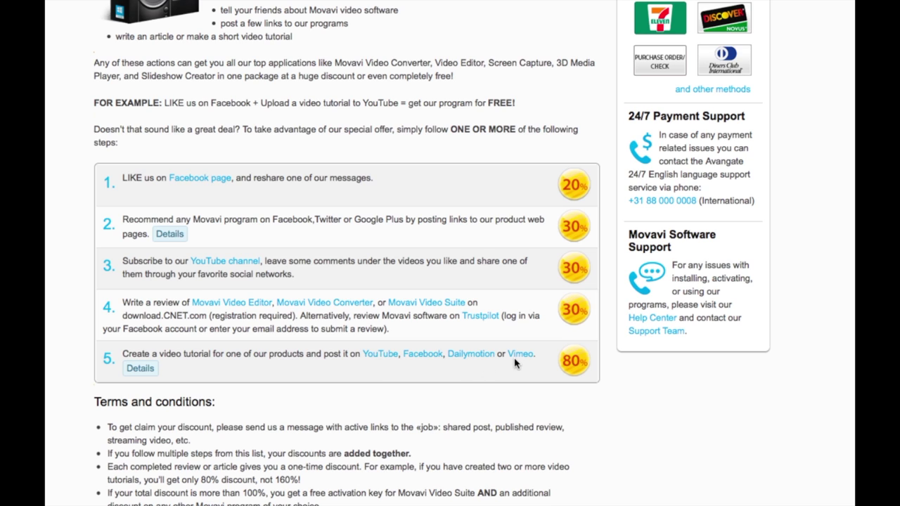
mouse_move(140, 388)
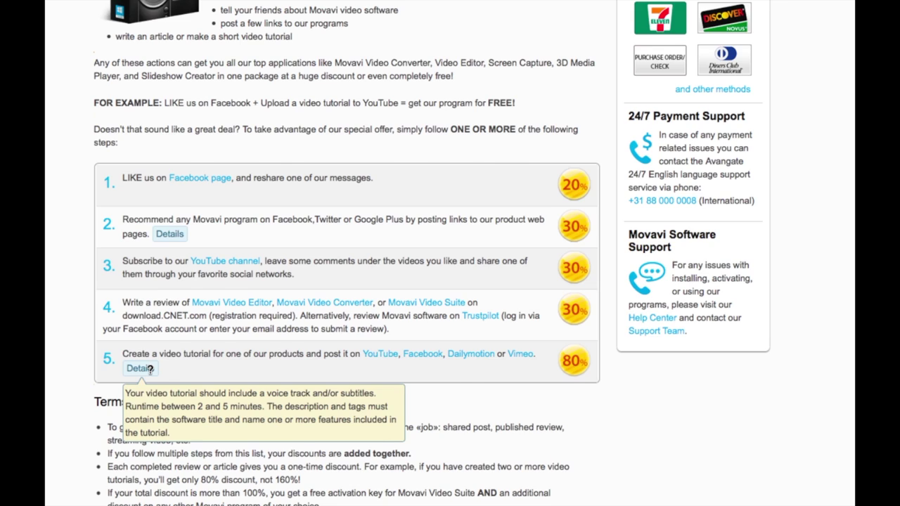
scroll(150, 371, "down", 5)
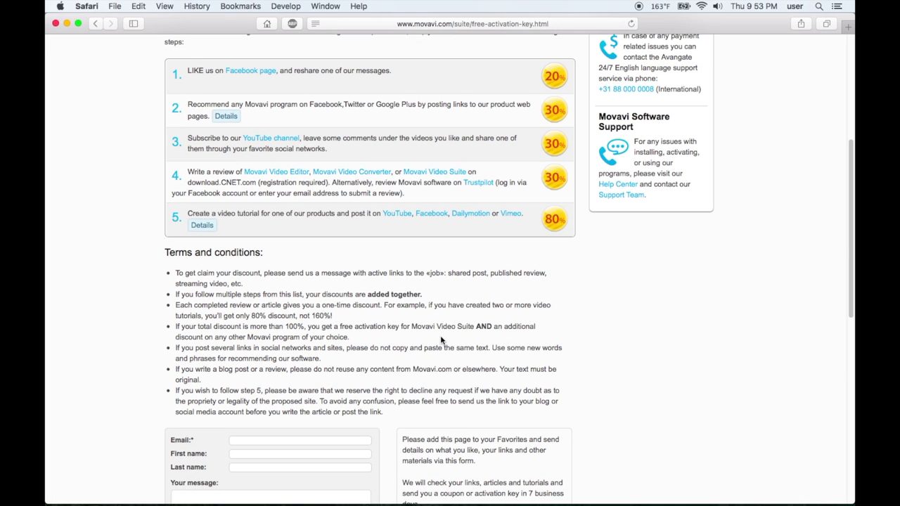
scroll(441, 338, "up", 8)
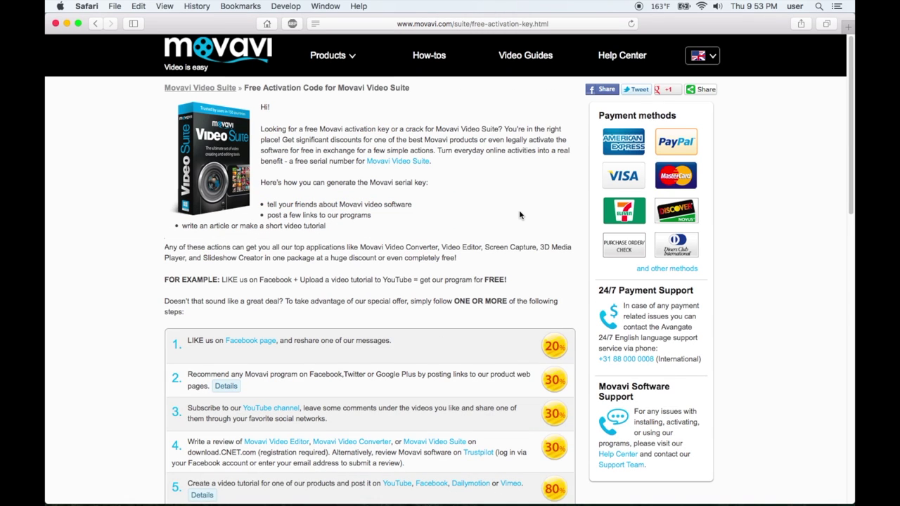